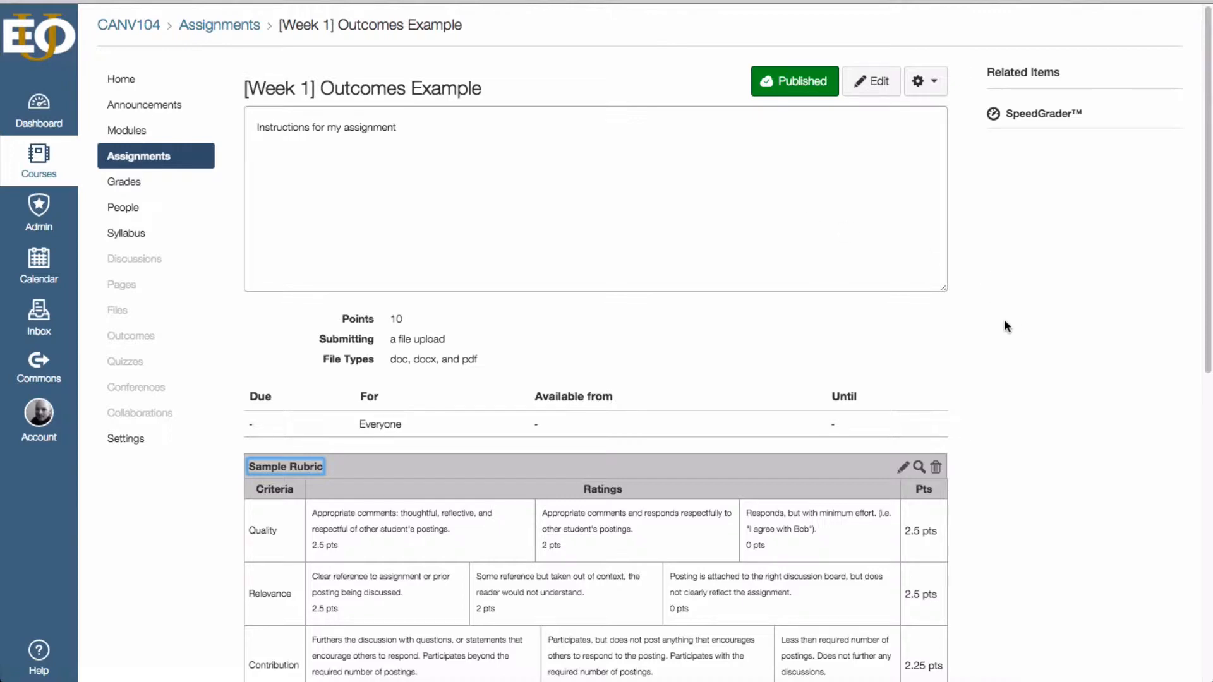
scroll(1010, 327, down, 3)
scroll(1010, 317, down, 3)
scroll(927, 257, down, 2)
scroll(695, 255, down, 1)
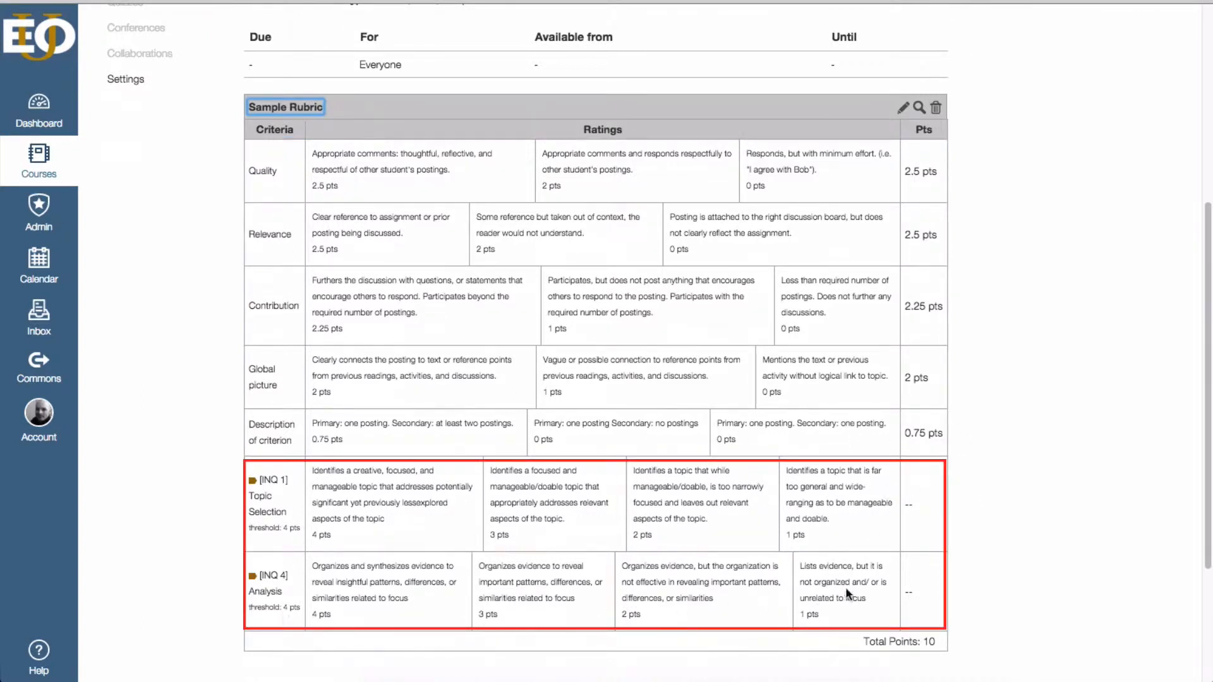
Step: Update the Sample Rubric with 'Use this rubric for assignment grading' enabled
click(920, 508)
click(969, 513)
scroll(954, 521, down, 1)
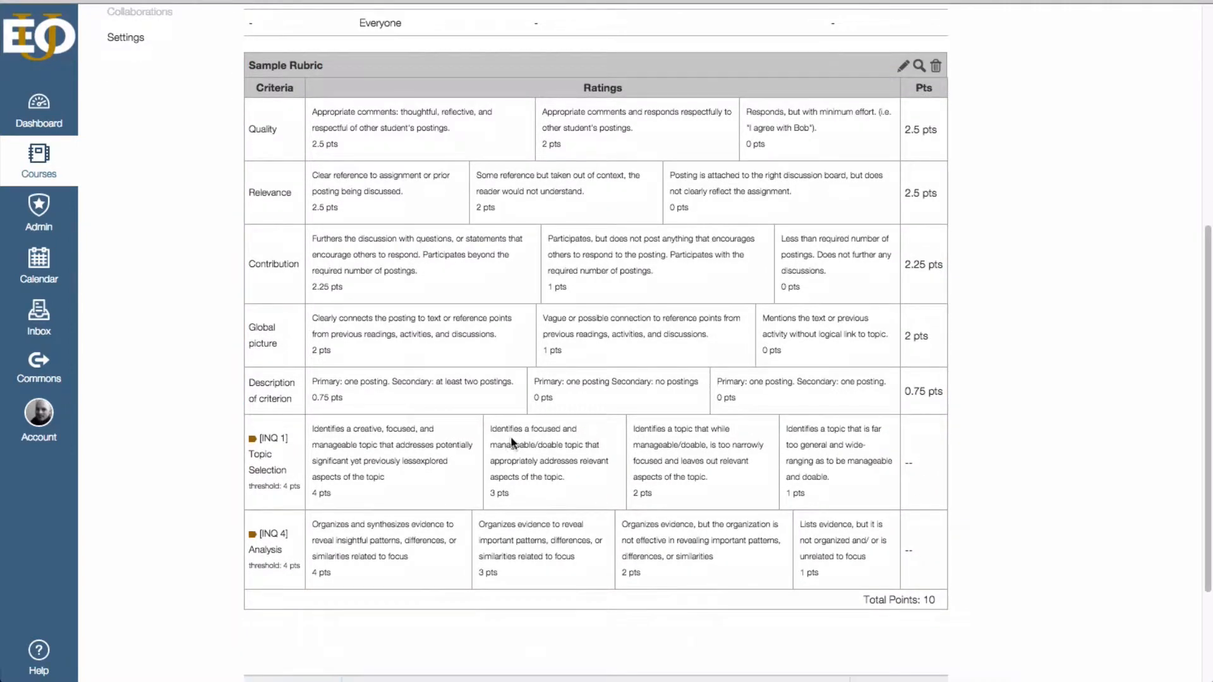
scroll(629, 465, down, 3)
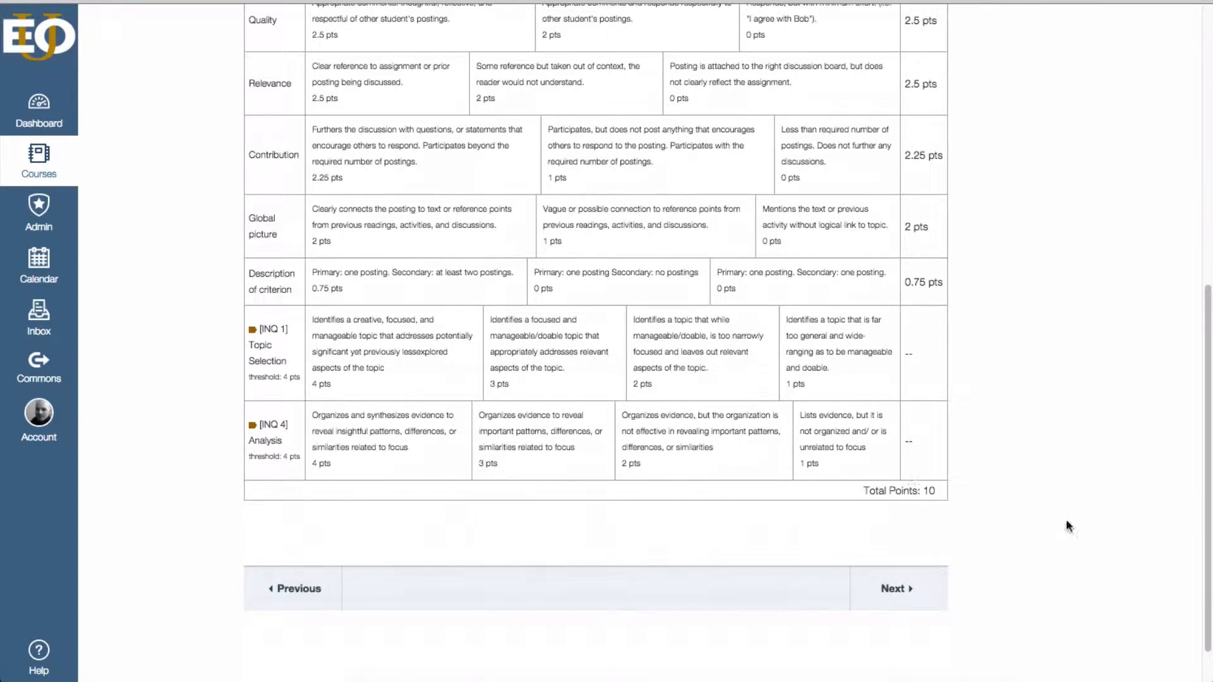
scroll(981, 351, up, 10)
scroll(1063, 345, down, 5)
scroll(1060, 344, down, 3)
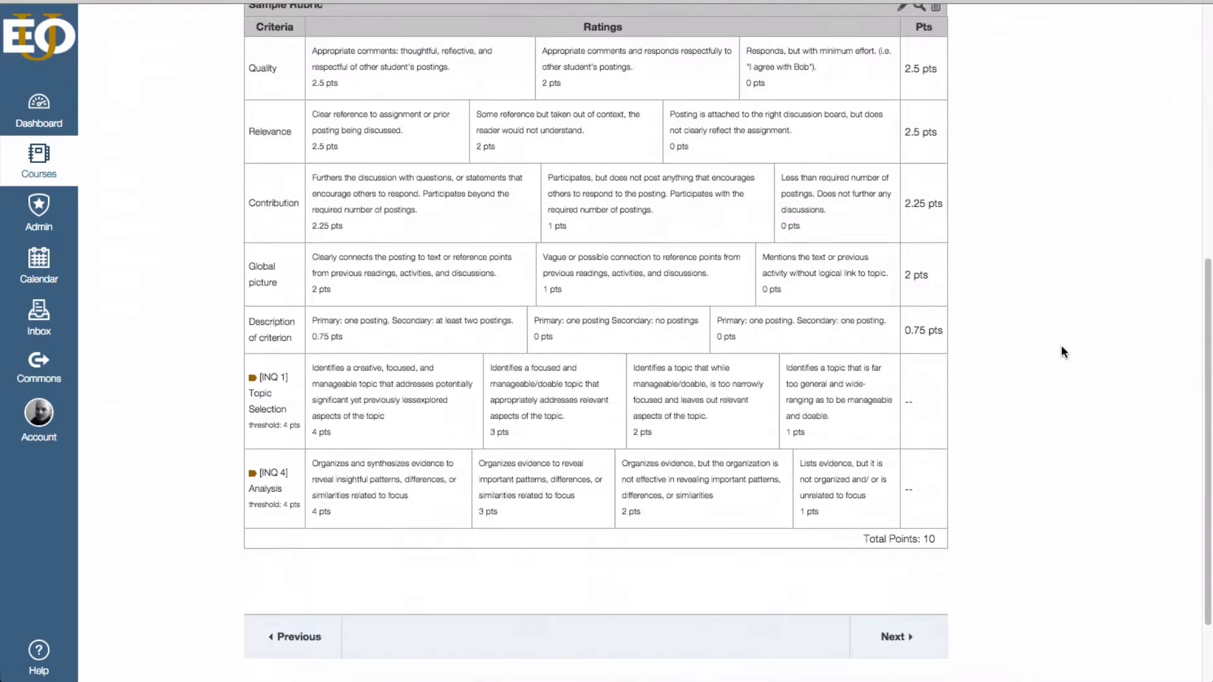
scroll(1061, 345, down, 2)
scroll(1061, 343, up, 2)
scroll(1060, 345, up, 1)
scroll(1061, 343, up, 2)
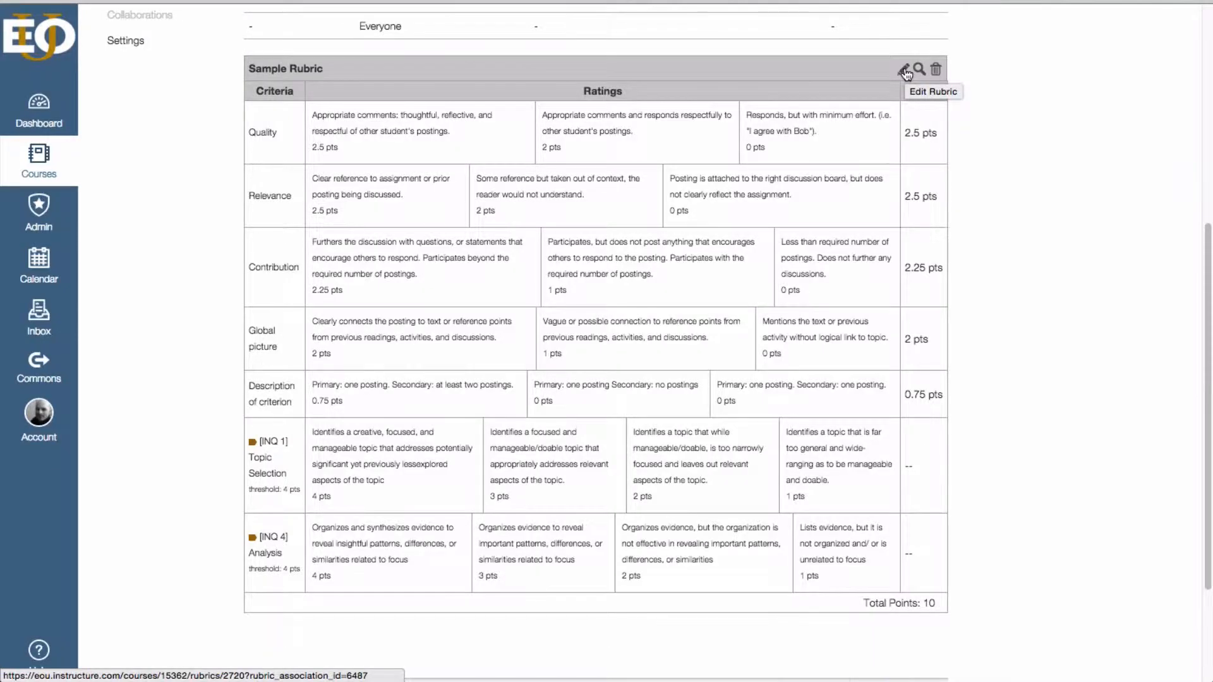
click(905, 71)
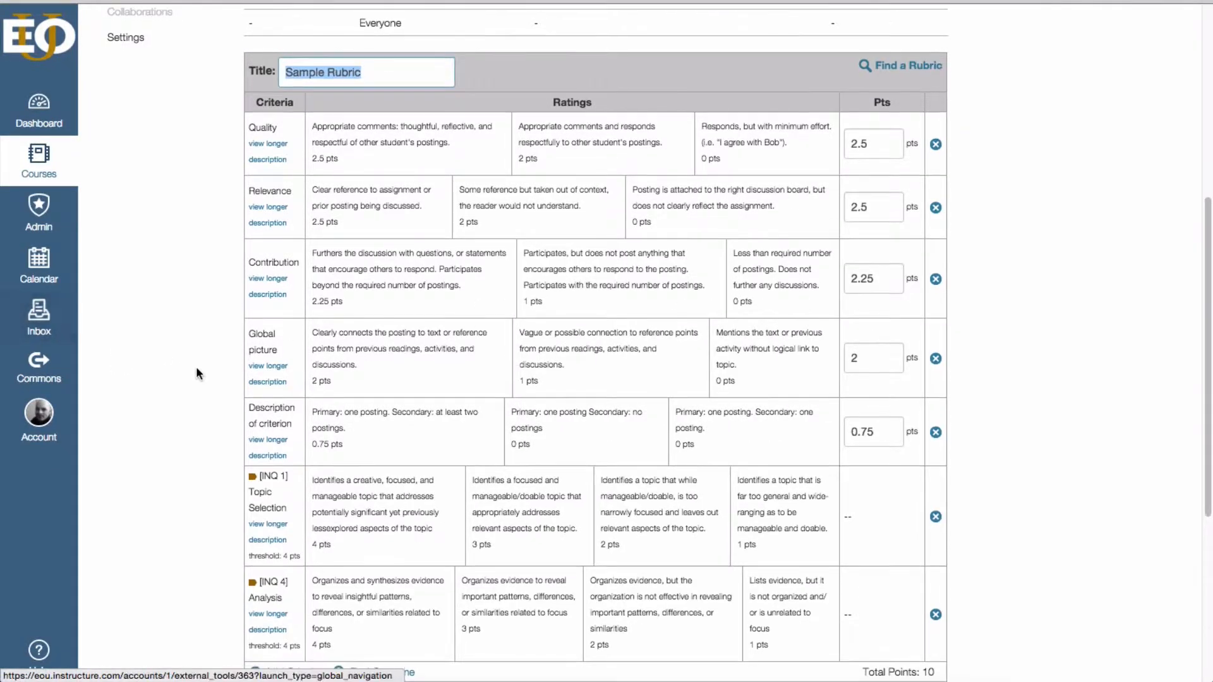
scroll(198, 367, down, 5)
scroll(207, 366, down, 1)
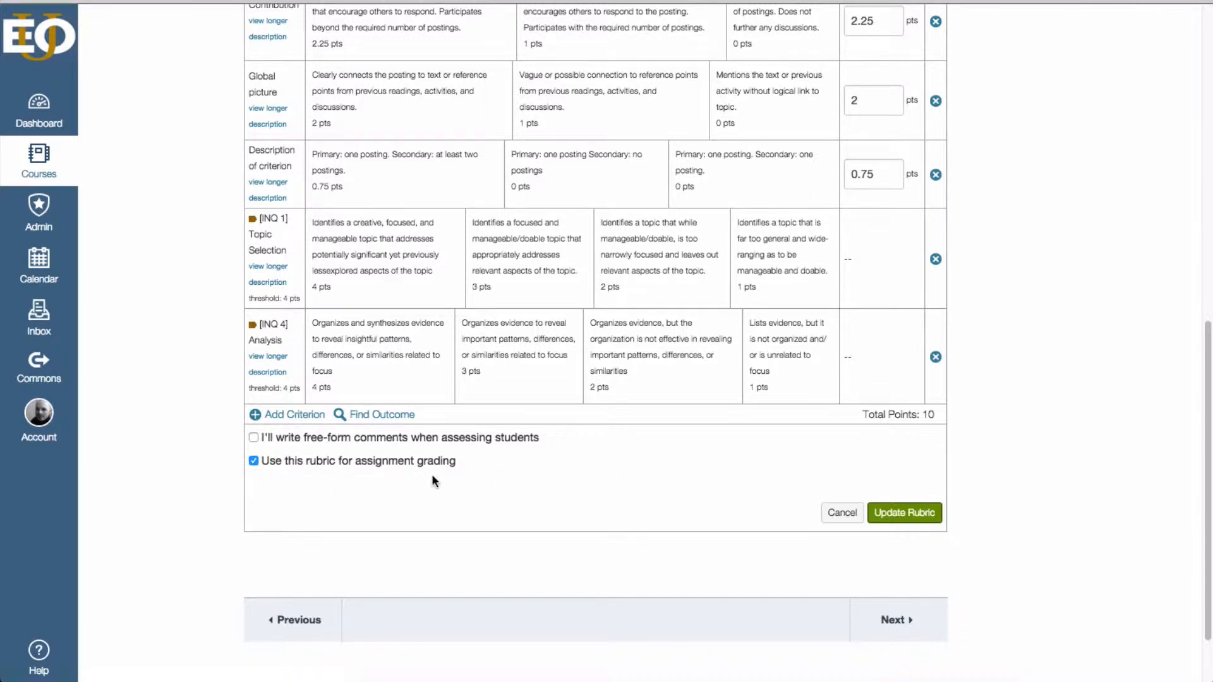
click(842, 513)
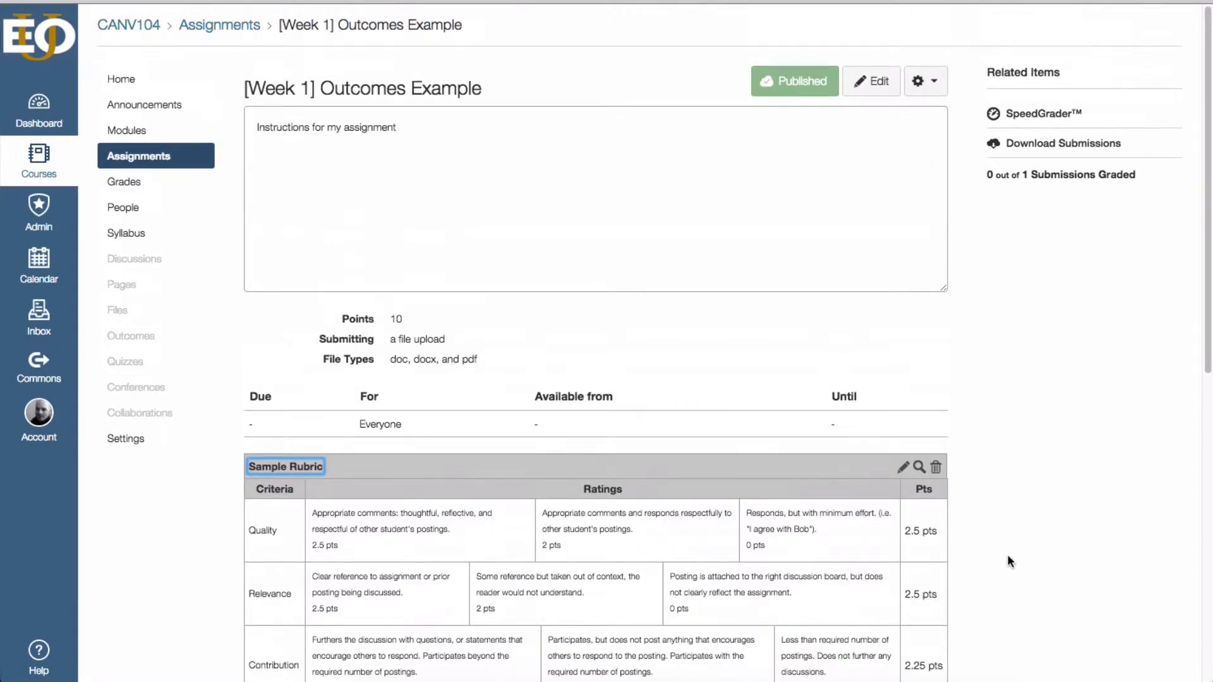
scroll(1007, 554, down, 1)
scroll(1008, 554, up, 3)
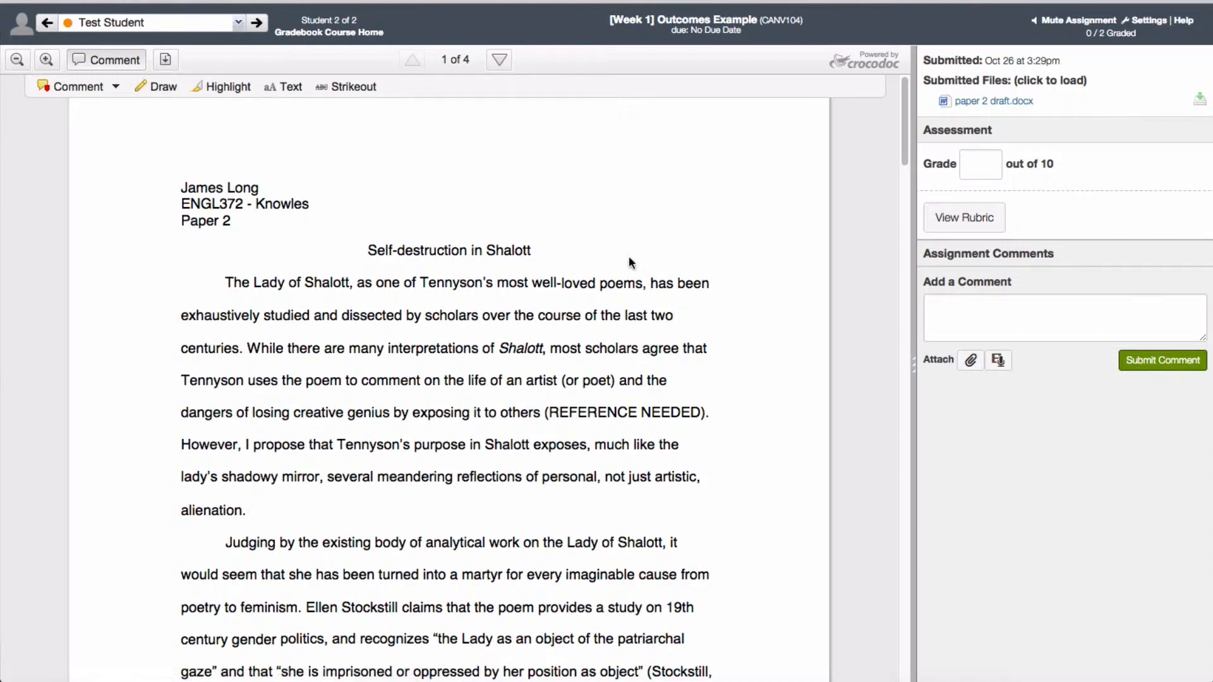
scroll(628, 257, down, 3)
scroll(629, 256, down, 4)
scroll(628, 256, down, 3)
scroll(630, 262, down, 3)
scroll(630, 262, up, 5)
scroll(630, 263, up, 5)
Step: Add the text comment 'Annotations for student' on the passage from 'While' to 'Tennyson uses'
click(112, 90)
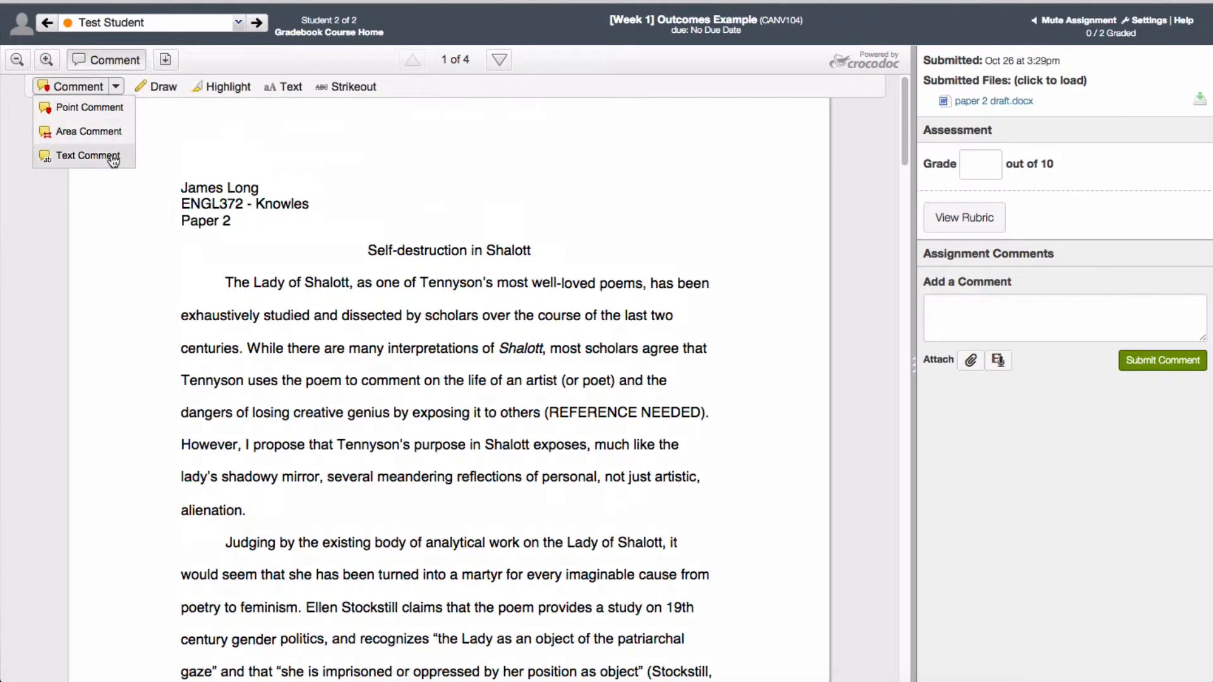
click(88, 155)
drag(248, 349, 281, 381)
text(Annotations for student)
click(761, 444)
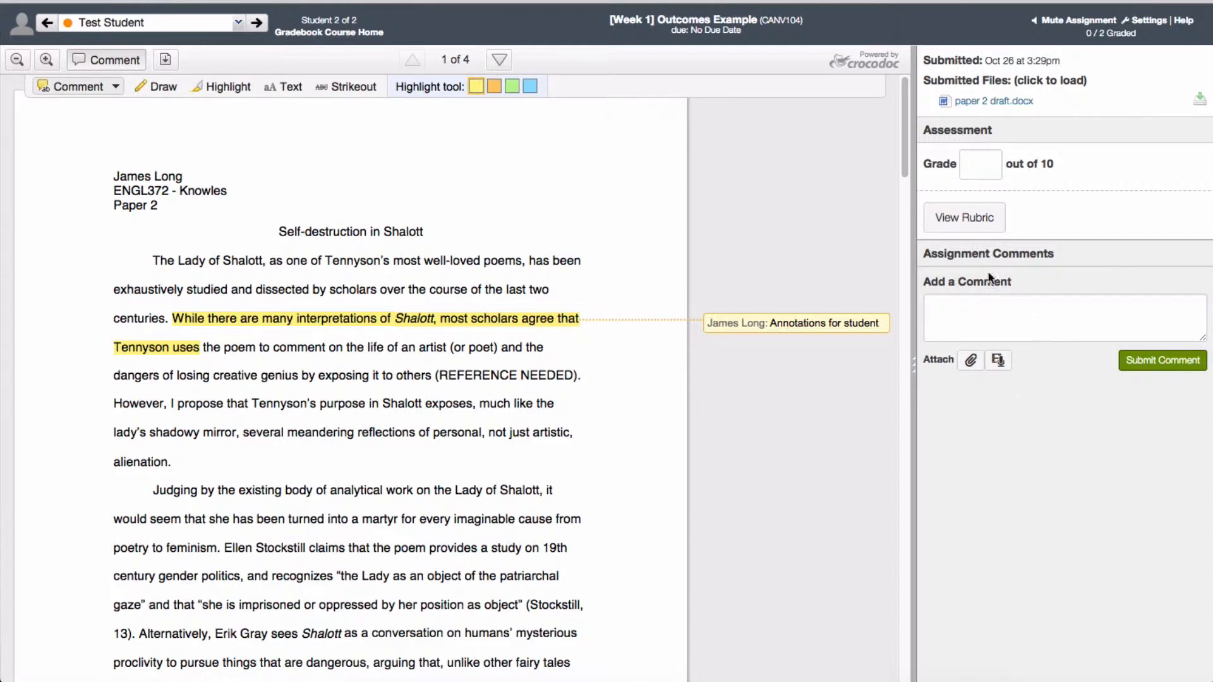
Step: Rate the rubric: Quality 2.5, Relevance 2, Contribution 2.25, Global picture 2, Description of criterion 0
click(966, 224)
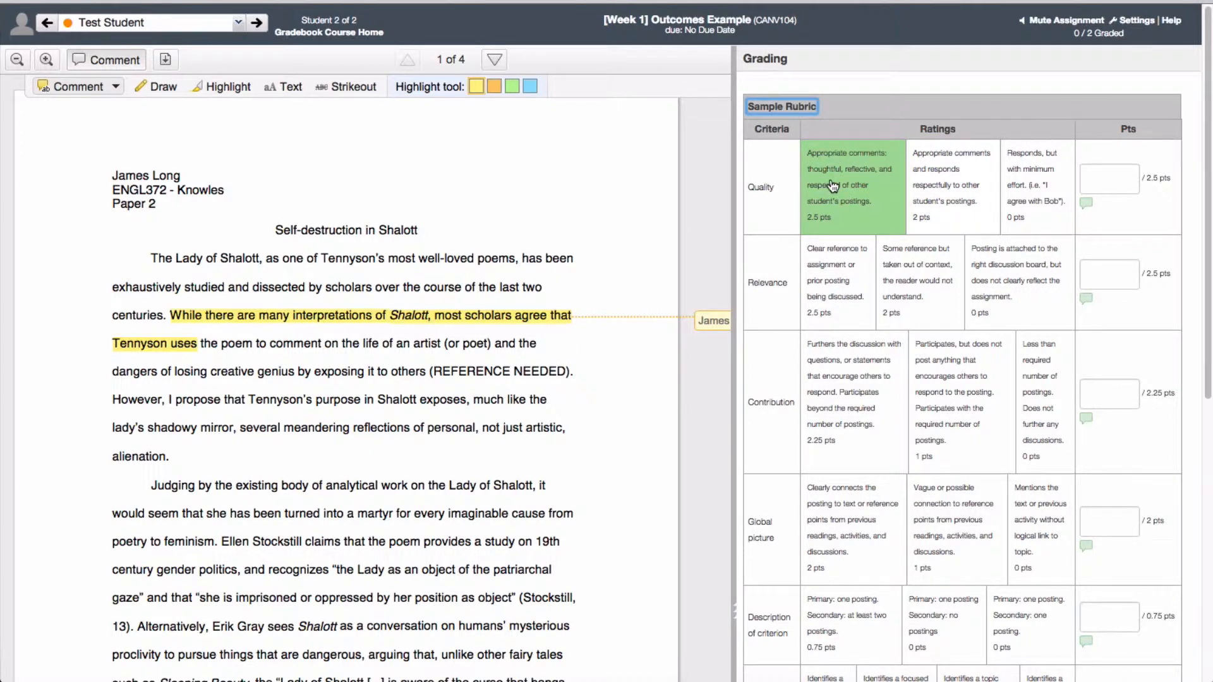
click(833, 186)
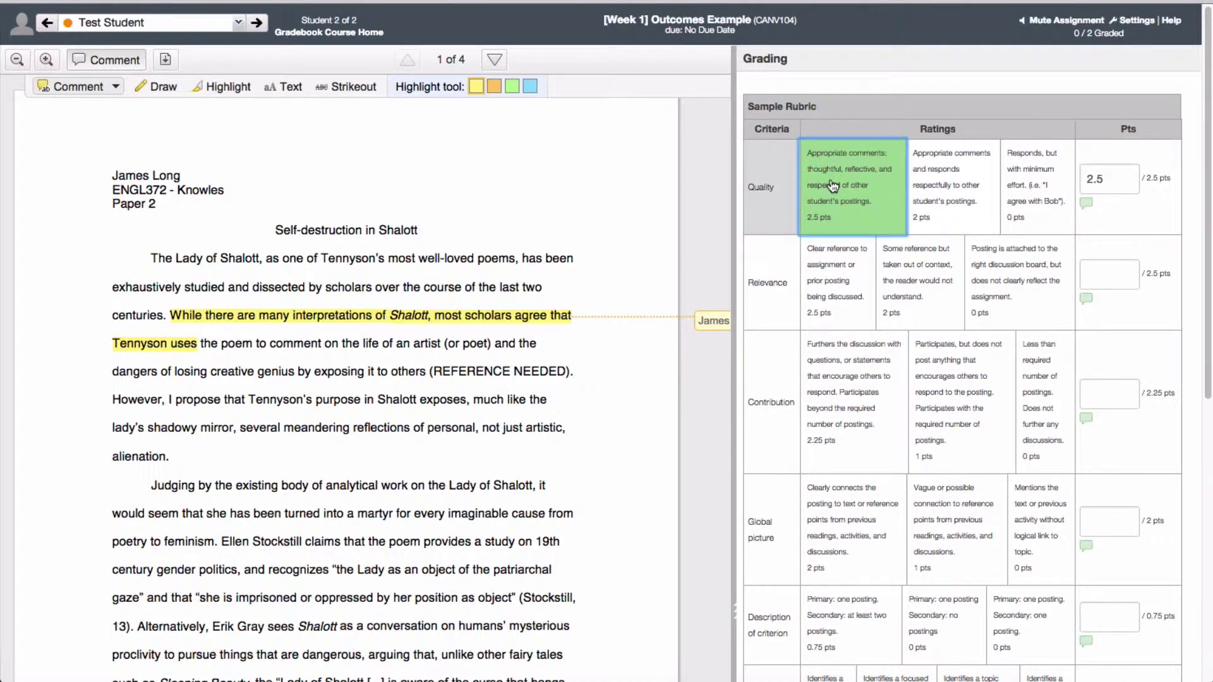
click(922, 284)
scroll(923, 313, down, 2)
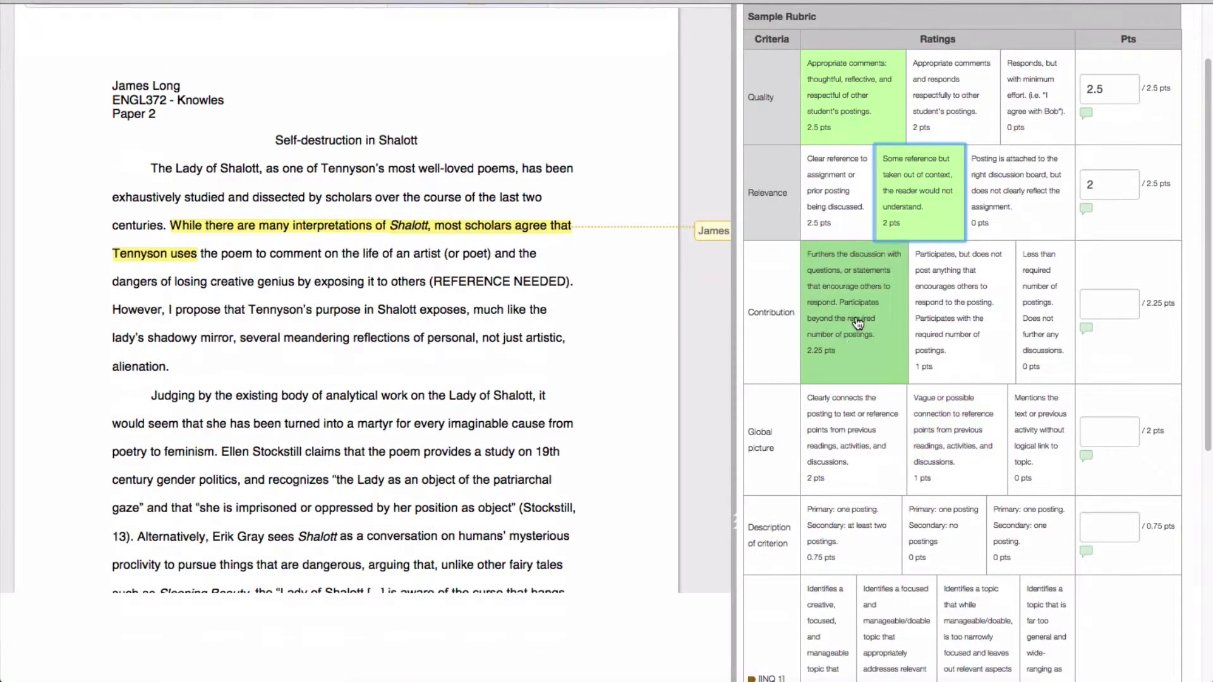
click(860, 325)
scroll(876, 370, down, 1)
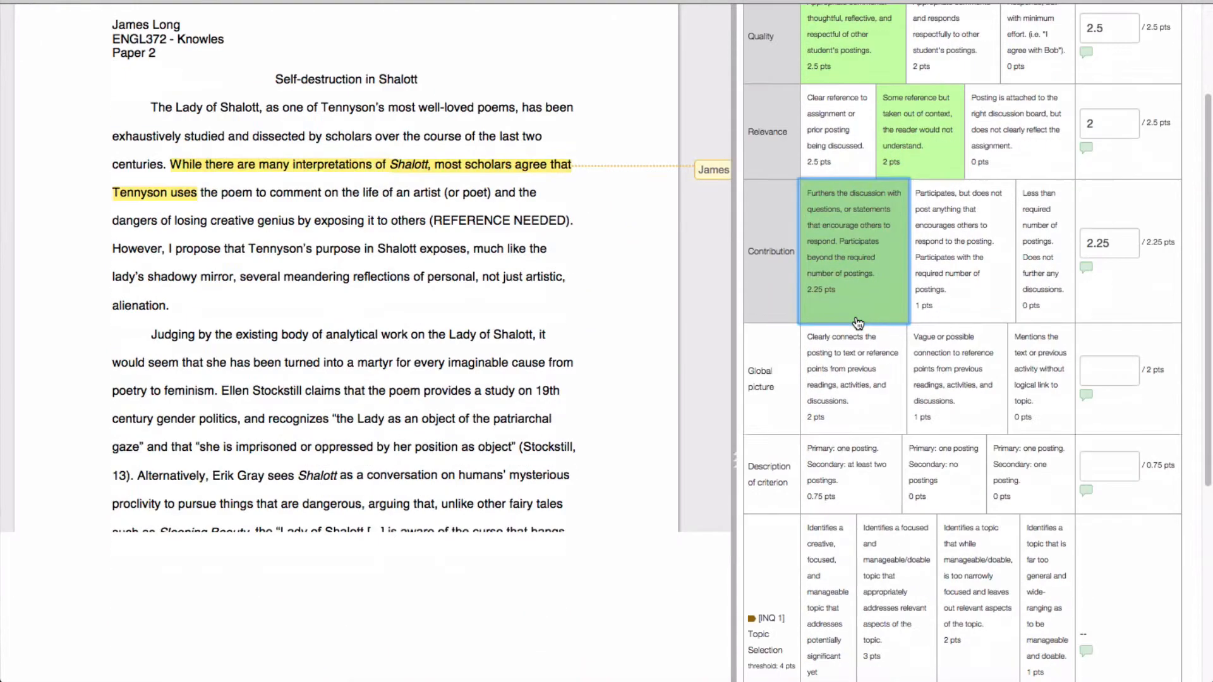
click(877, 372)
scroll(877, 371, down, 1)
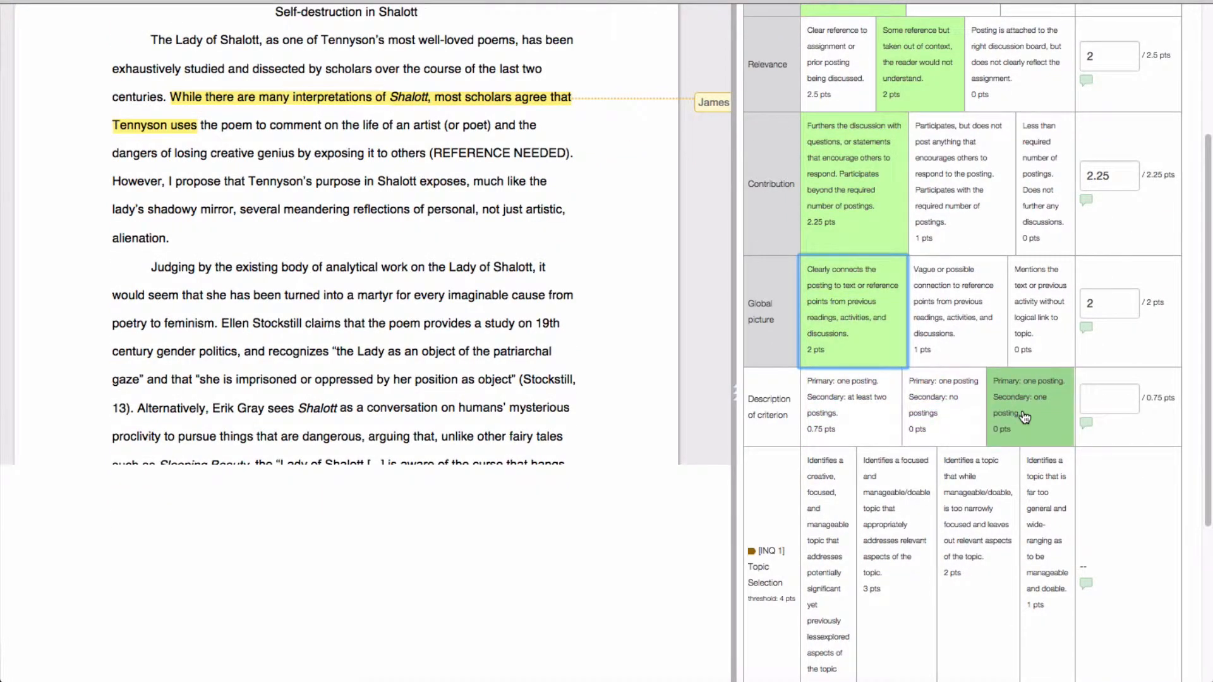
click(1024, 417)
scroll(948, 398, down, 2)
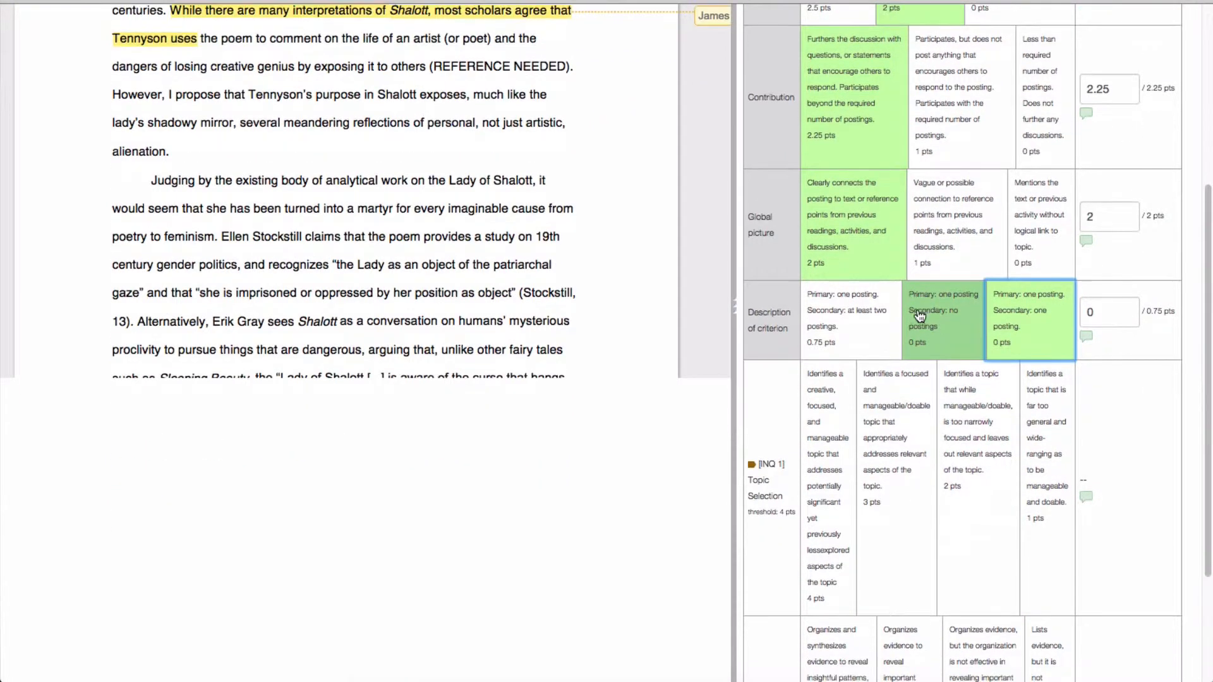
scroll(918, 314, down, 1)
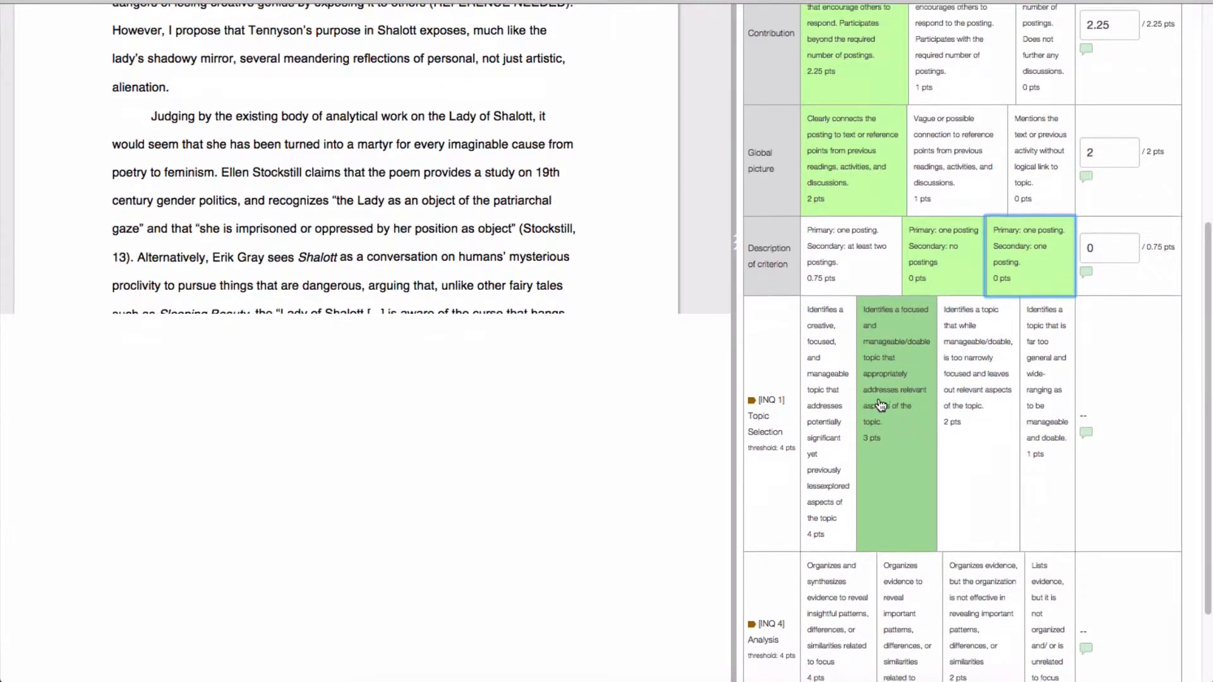
scroll(879, 406, down, 2)
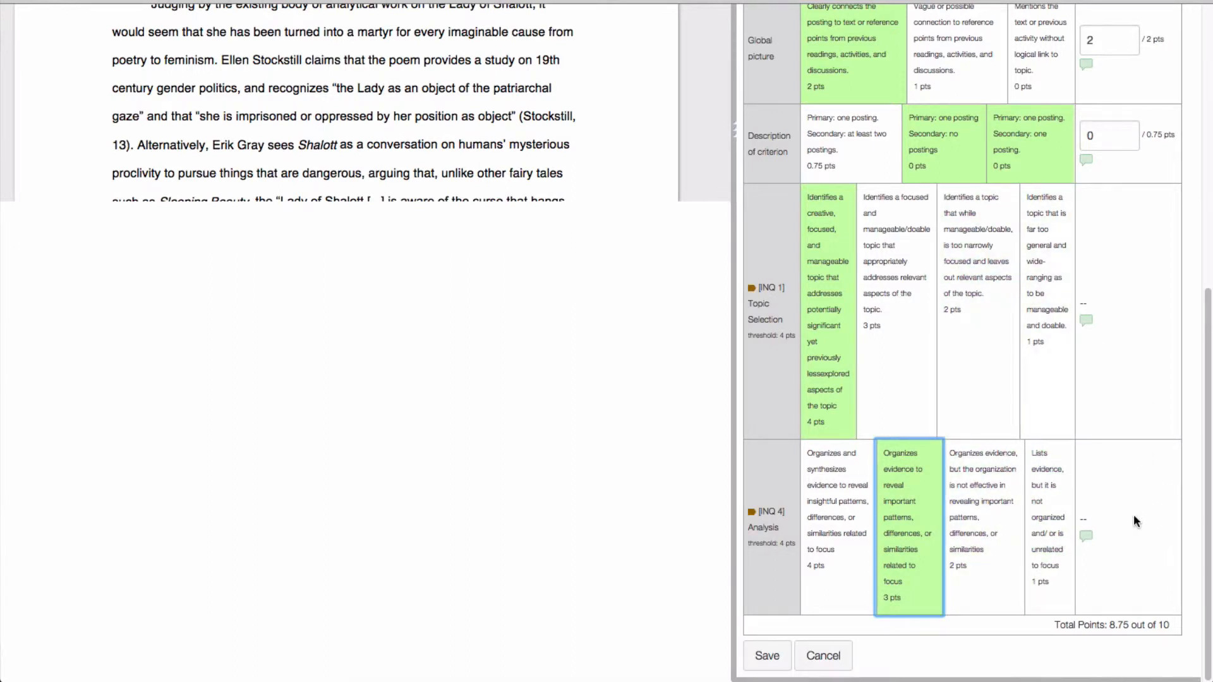
scroll(1134, 515, up, 1)
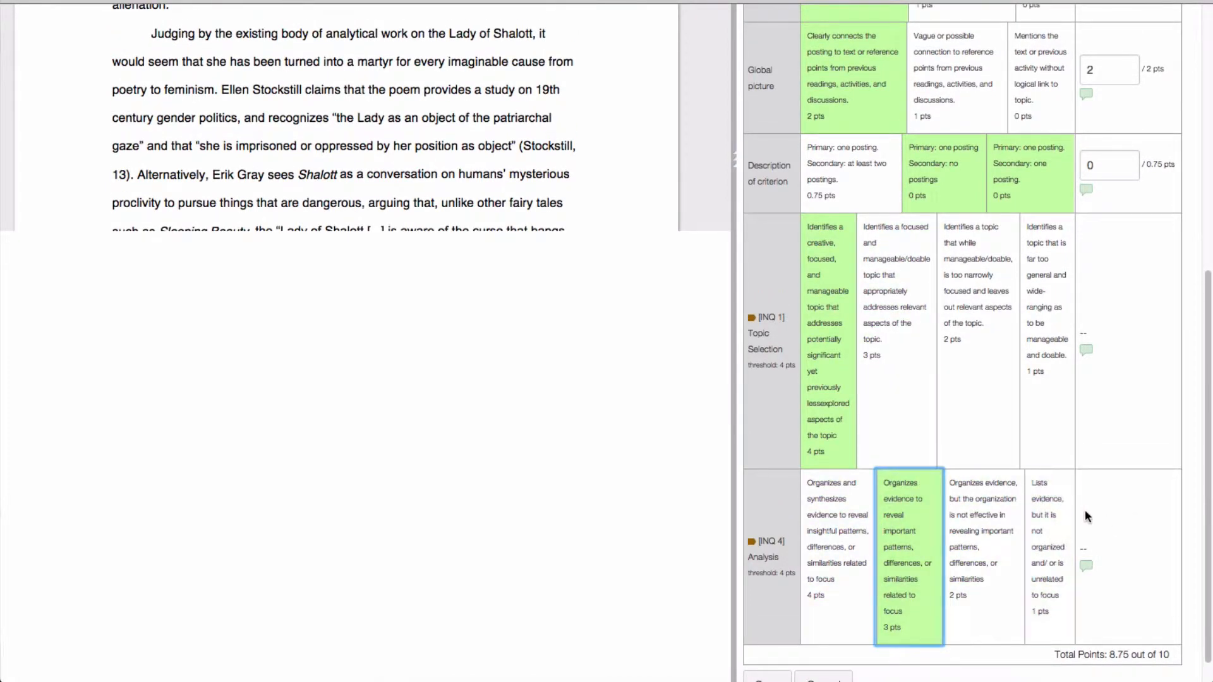
scroll(1148, 363, up, 8)
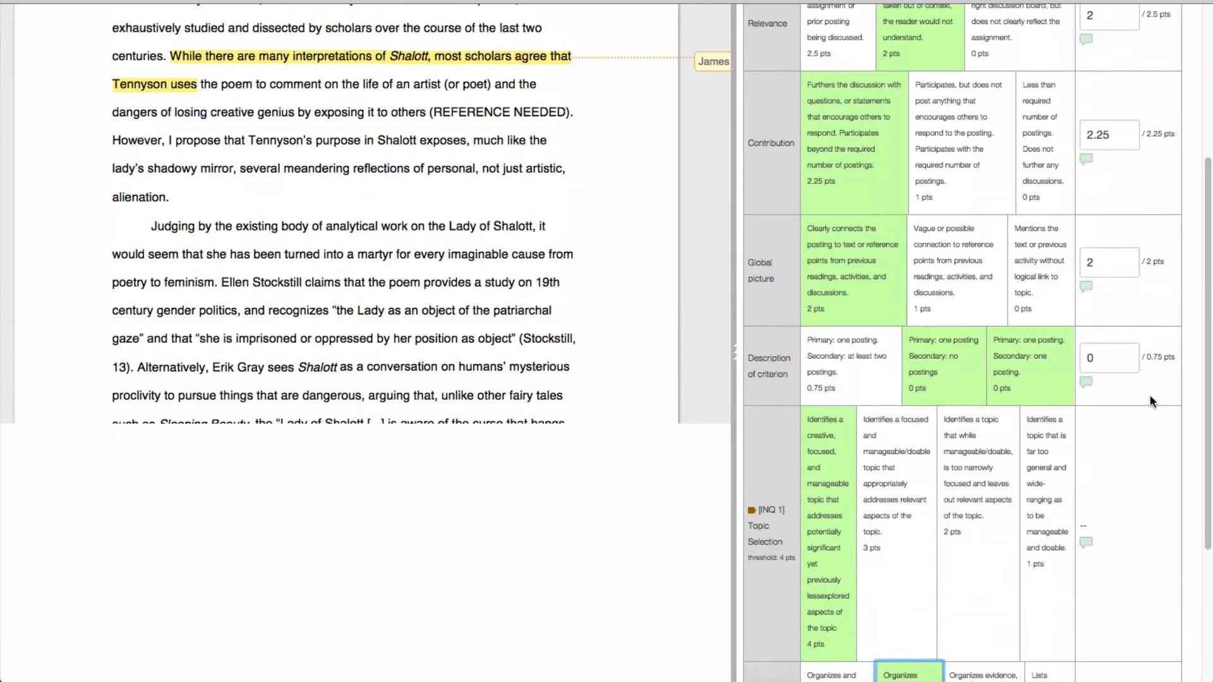
scroll(1157, 331, up, 2)
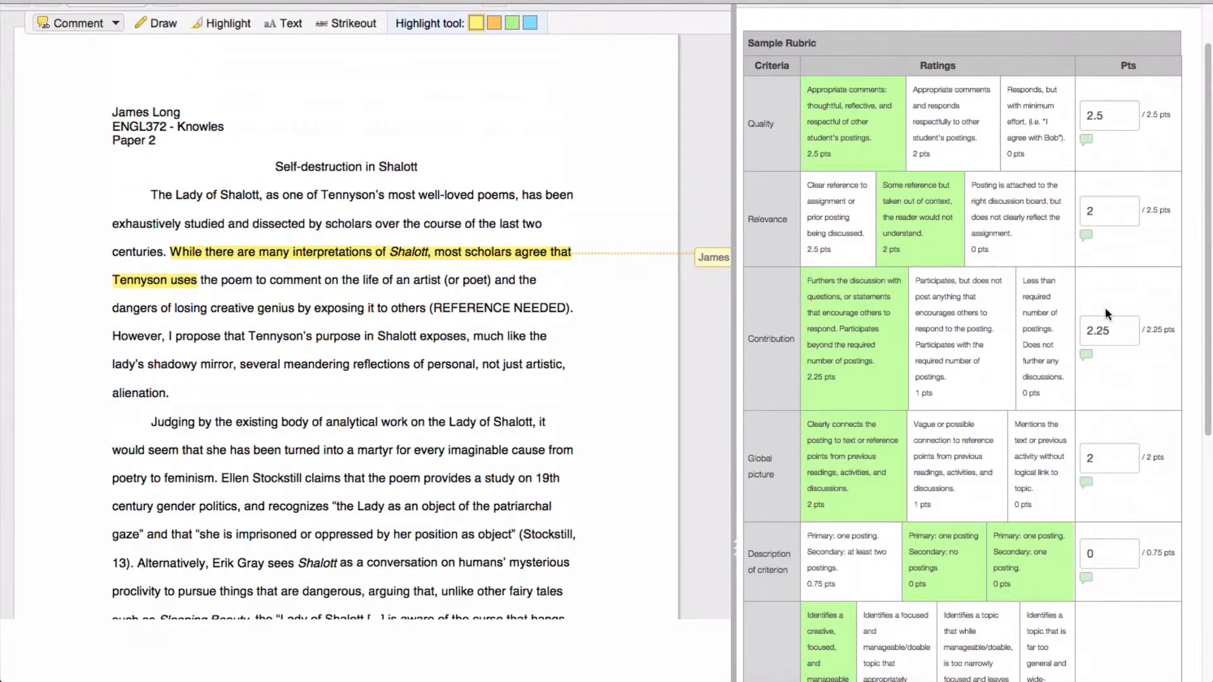
scroll(1128, 525, down, 3)
scroll(1129, 524, down, 6)
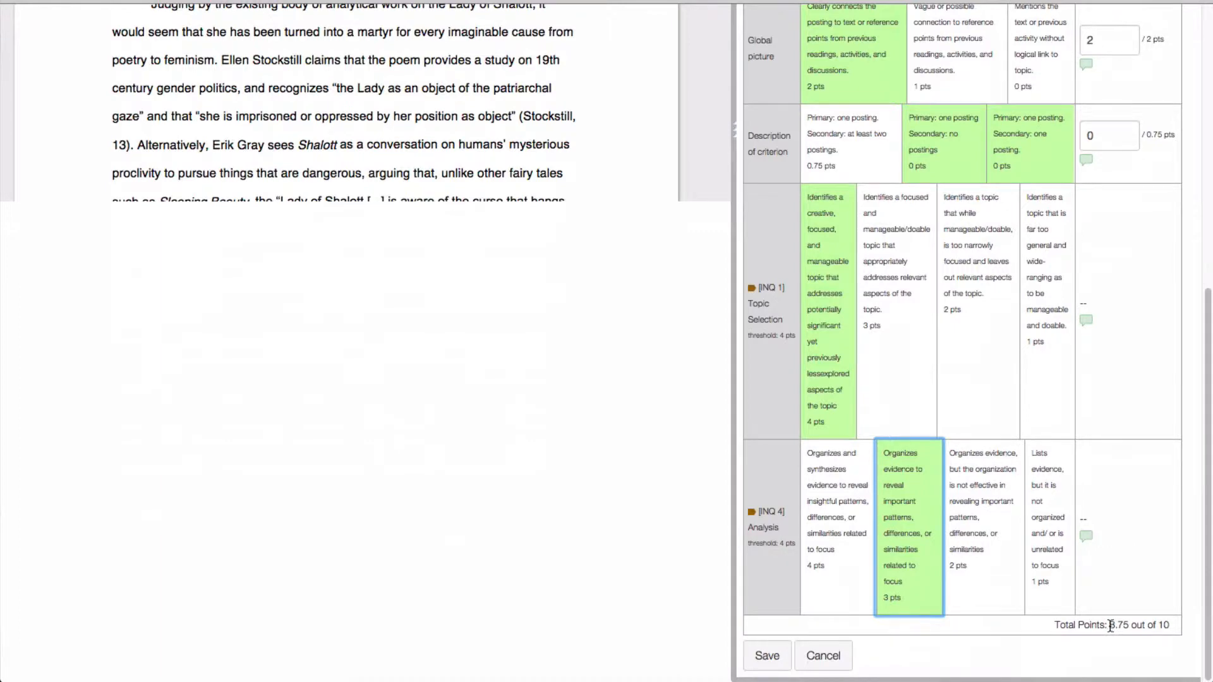
Step: Confirm the total reads 8.75 out of 10 and save the rubric assessment
drag(1110, 625, 1172, 638)
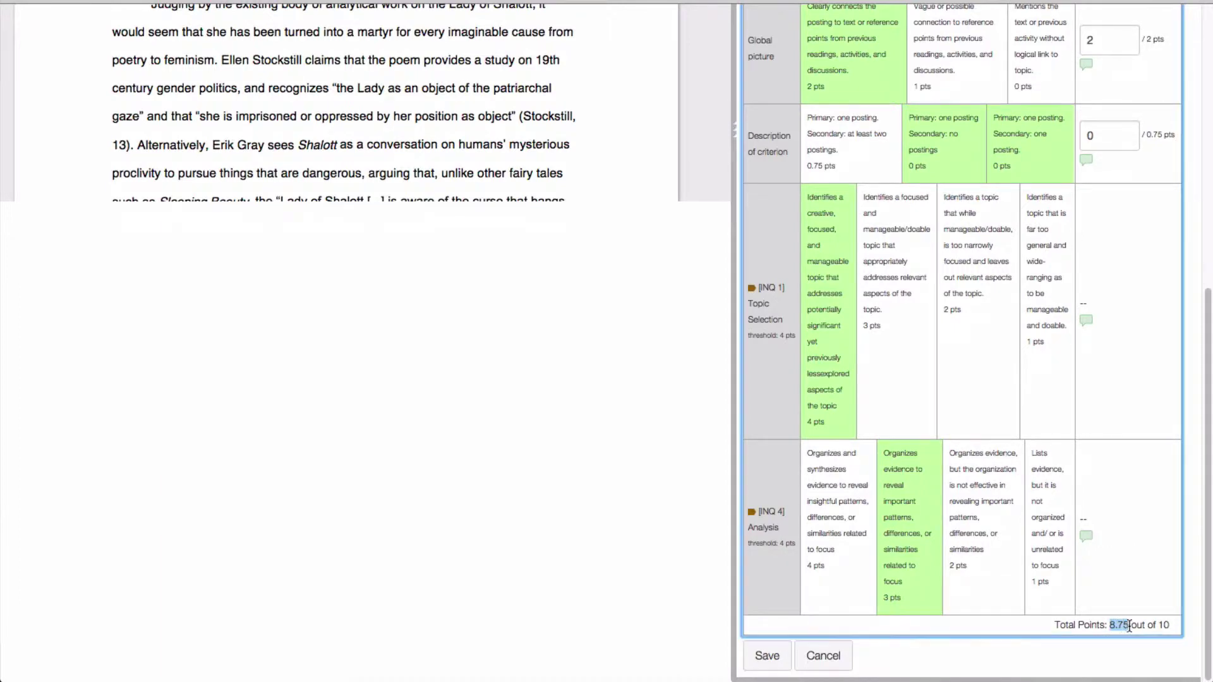
click(1176, 630)
click(767, 656)
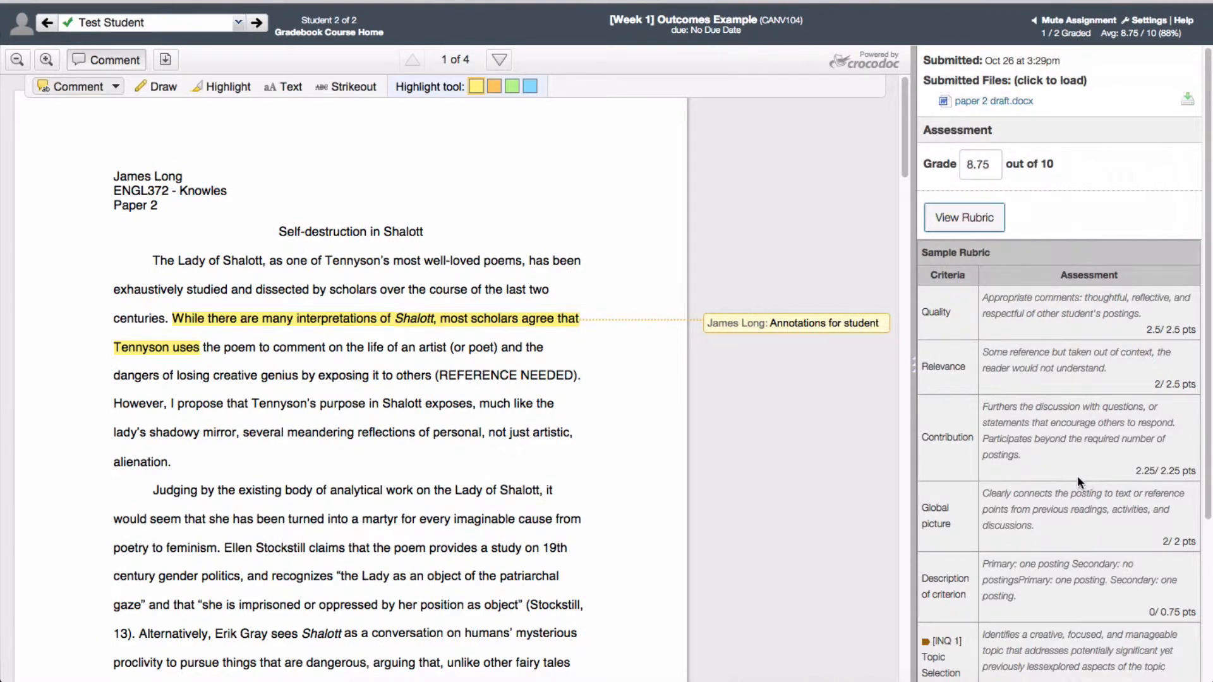
scroll(1055, 329, down, 1)
scroll(1112, 288, down, 3)
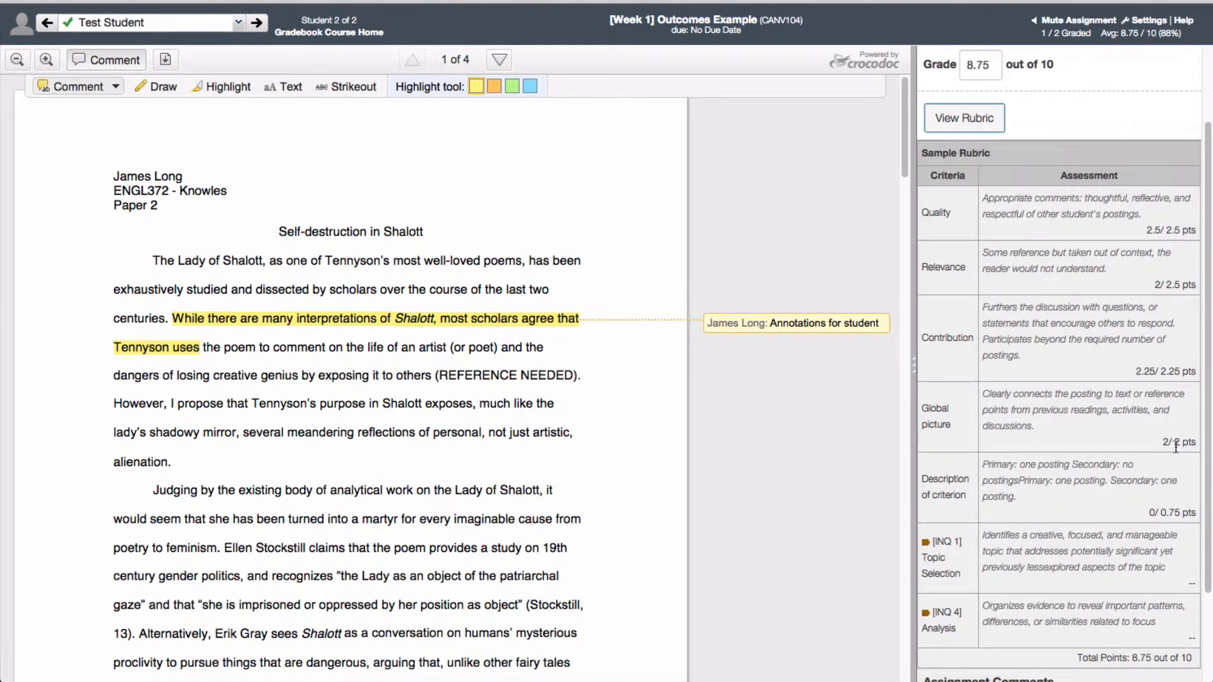
scroll(1174, 448, down, 3)
scroll(1174, 448, down, 2)
scroll(1100, 556, down, 2)
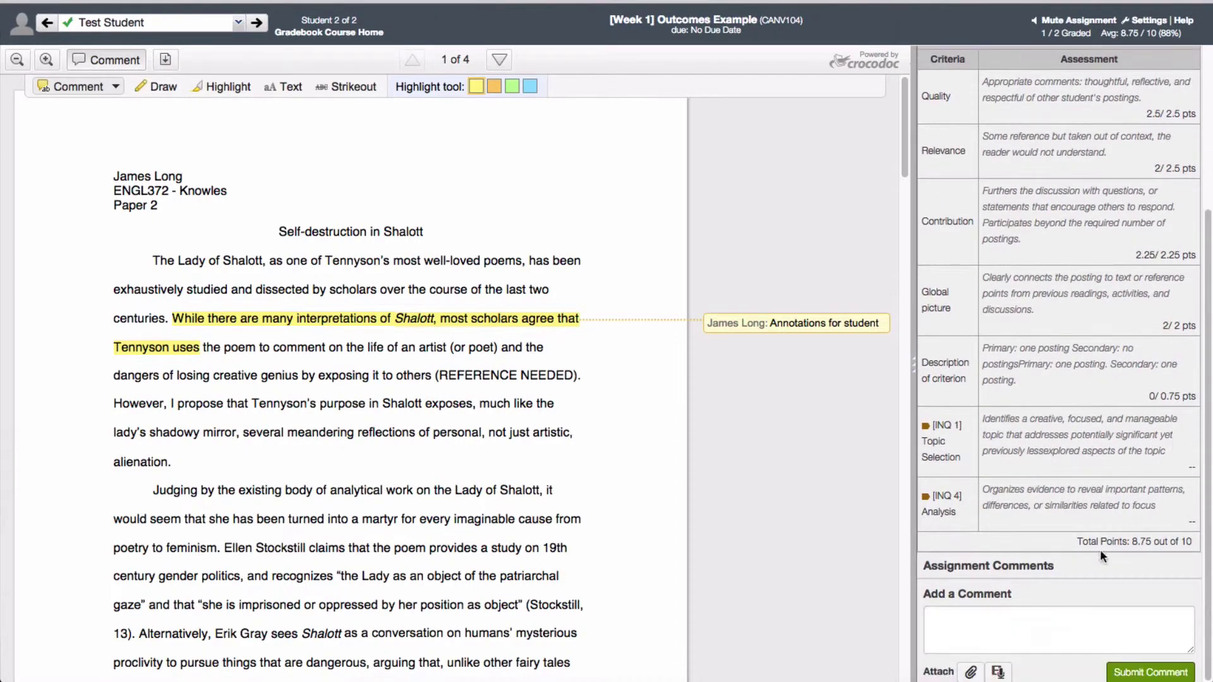
Step: Review the assignment comments box, then leave SpeedGrader for the course home page
click(1036, 624)
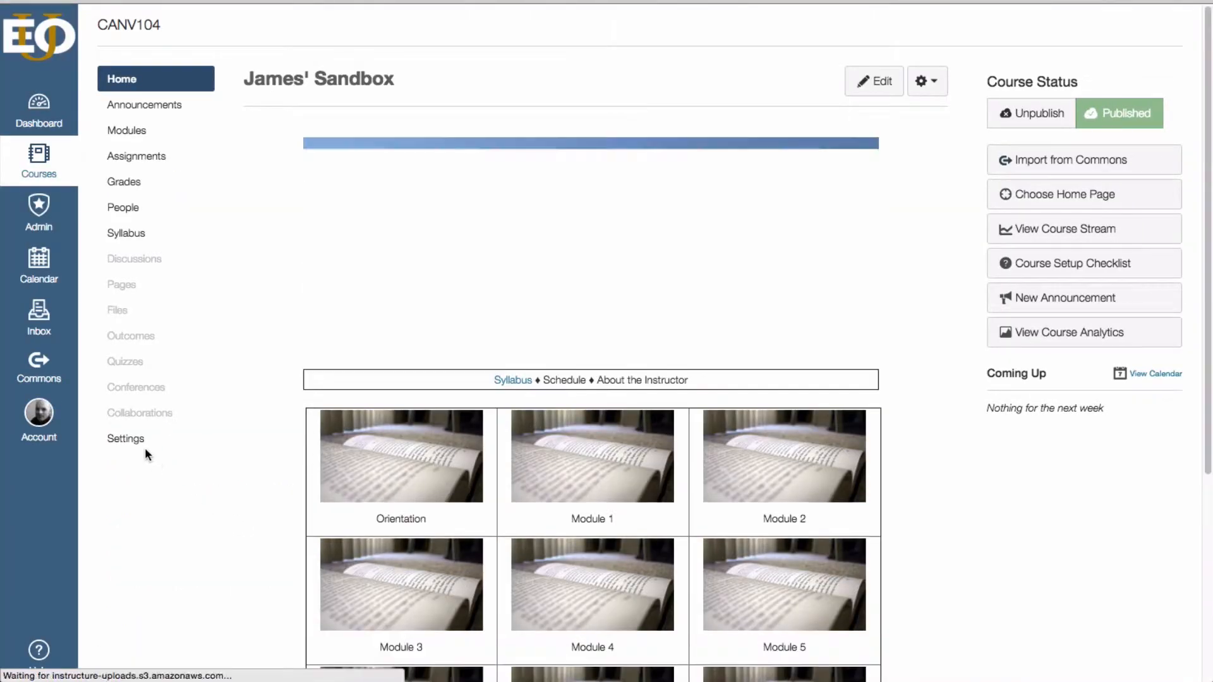
Step: Enter Student View from course Settings and go to the test student's Grades
click(125, 438)
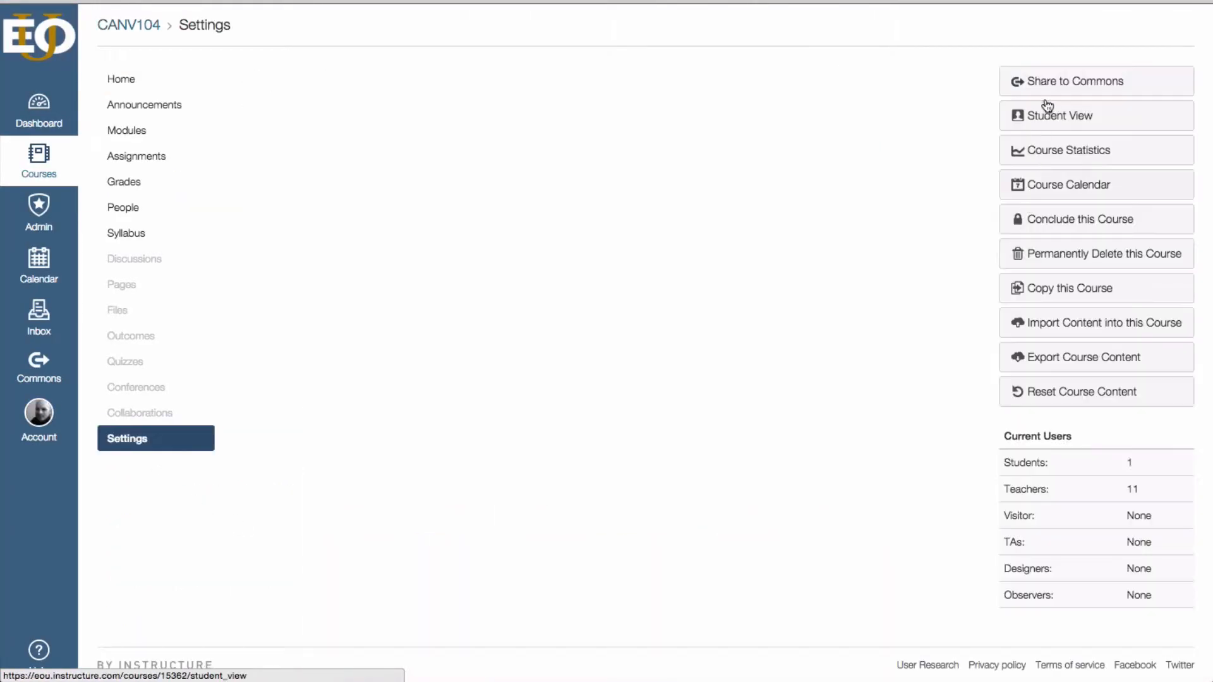
click(1050, 116)
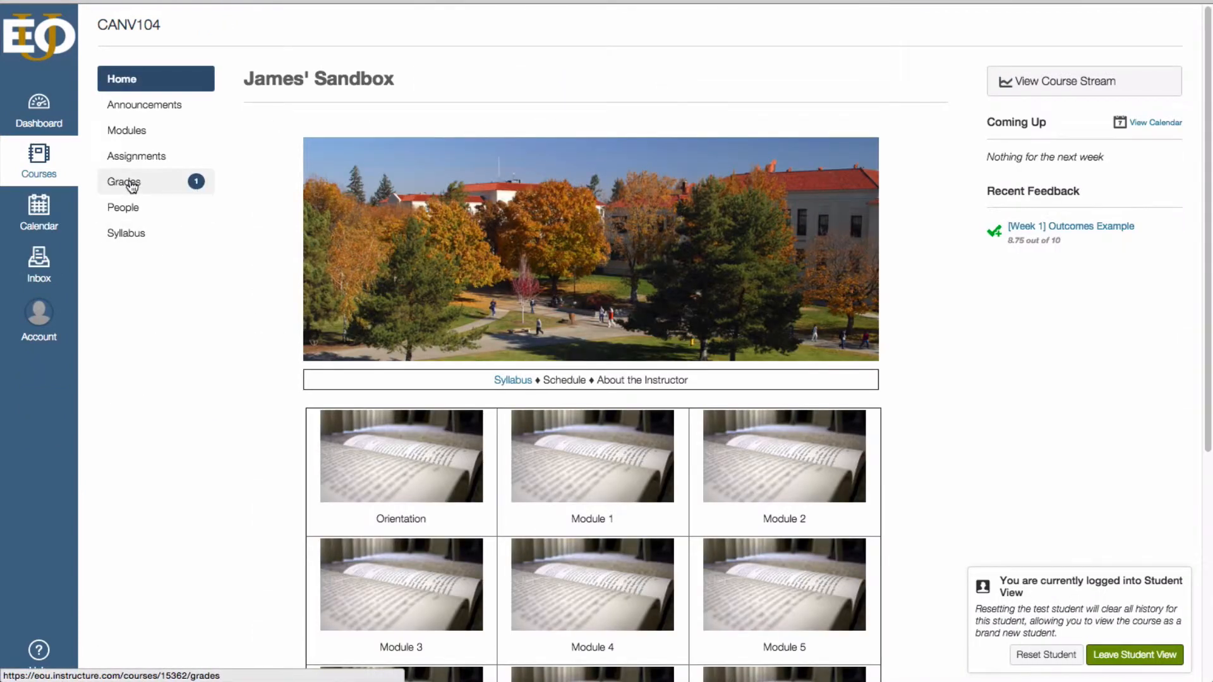
click(132, 183)
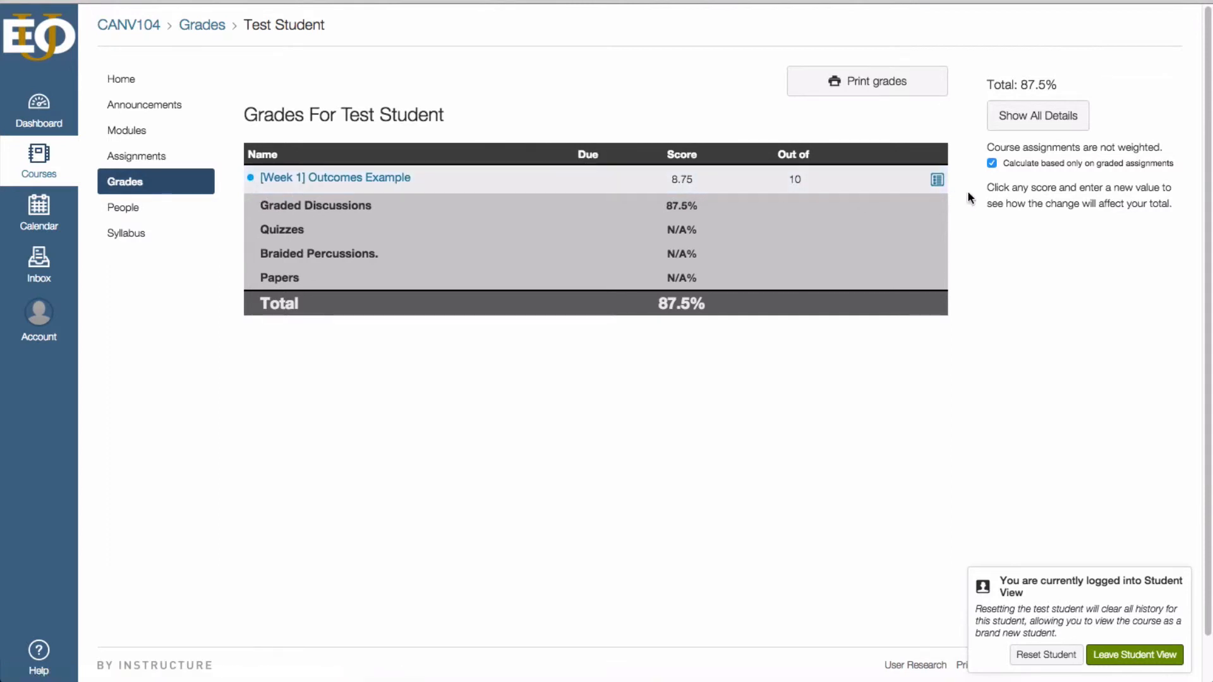
Step: View Feedback on the [Week 1] Outcomes Example paper and show its rubric scores
click(372, 182)
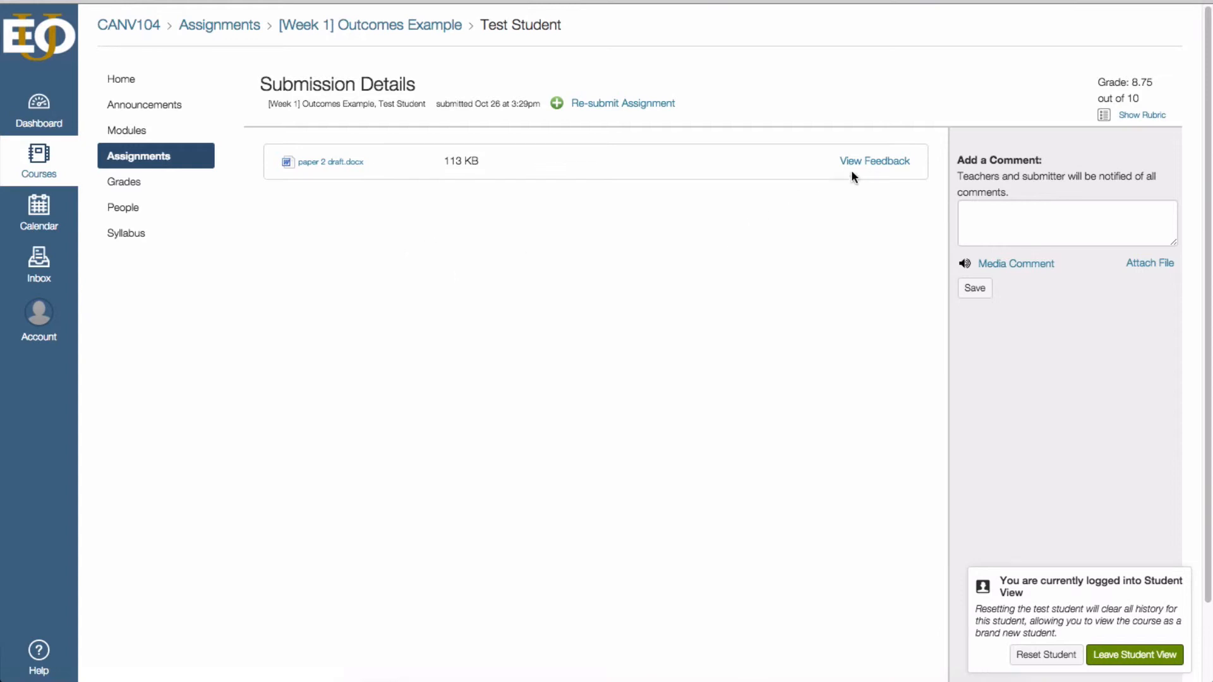
click(869, 164)
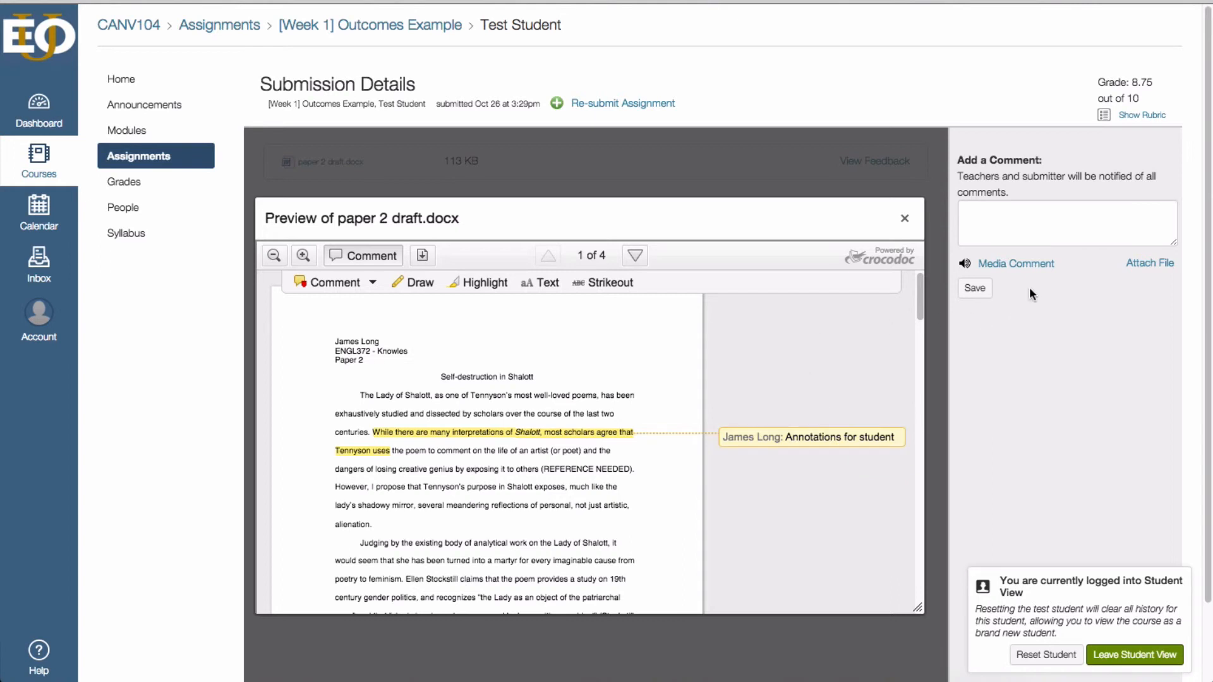
click(1146, 117)
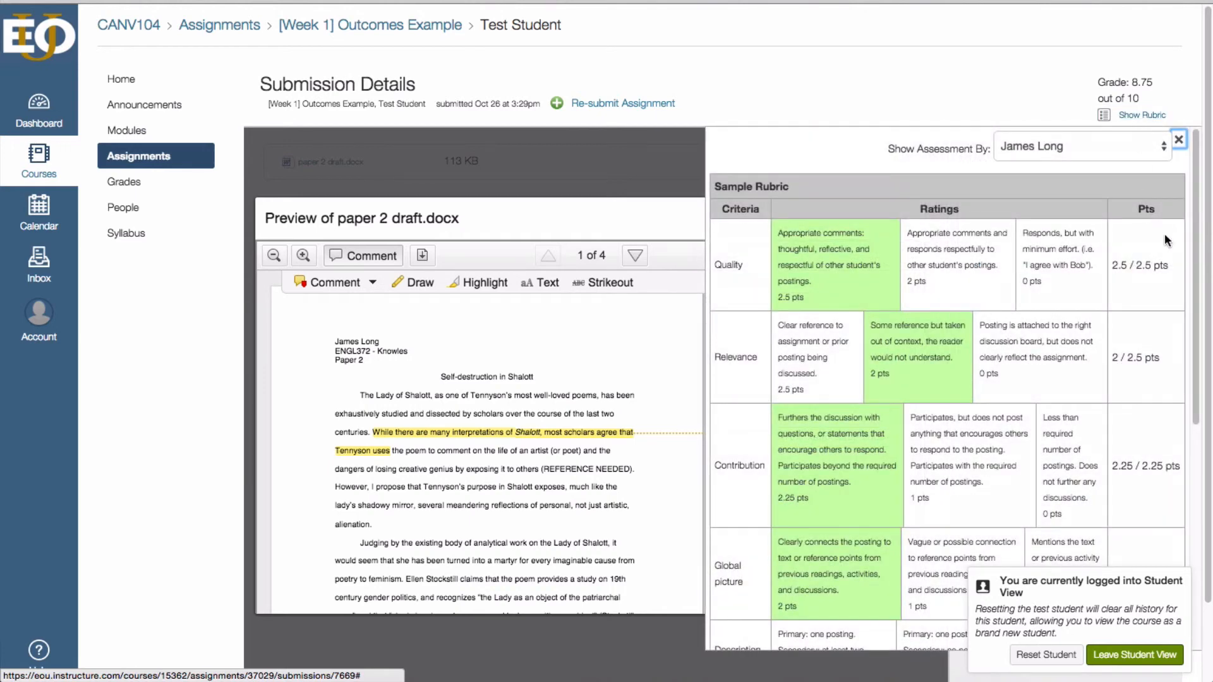
drag(1200, 247, 1200, 446)
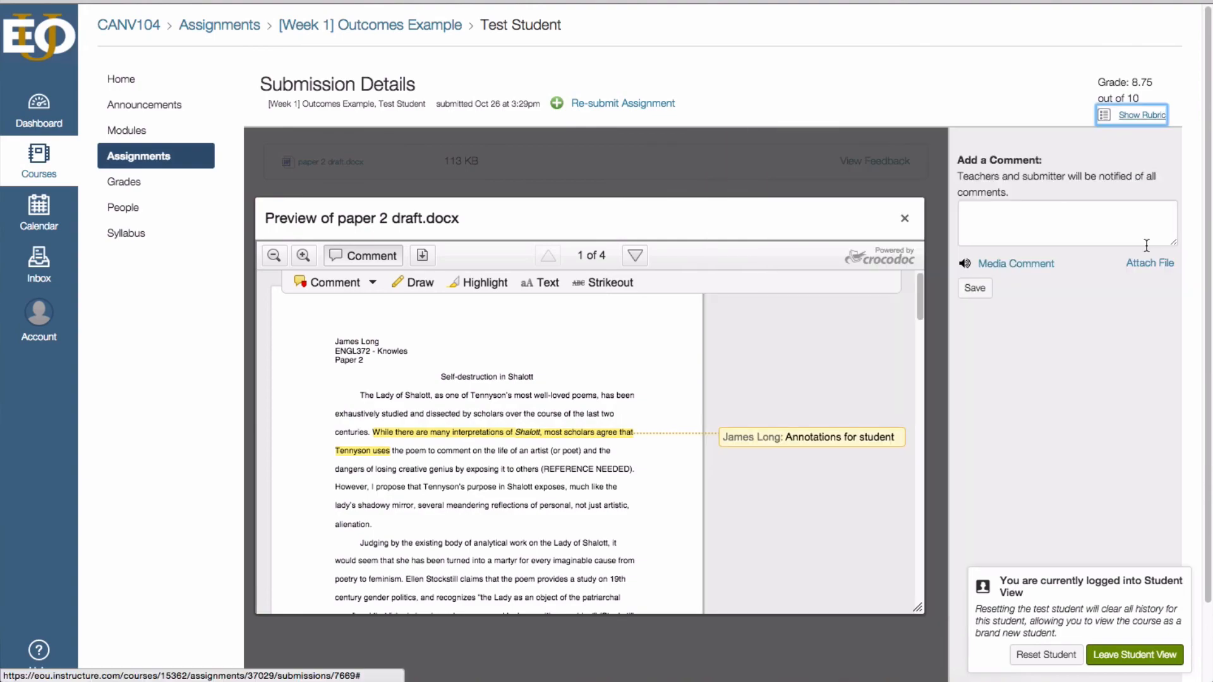